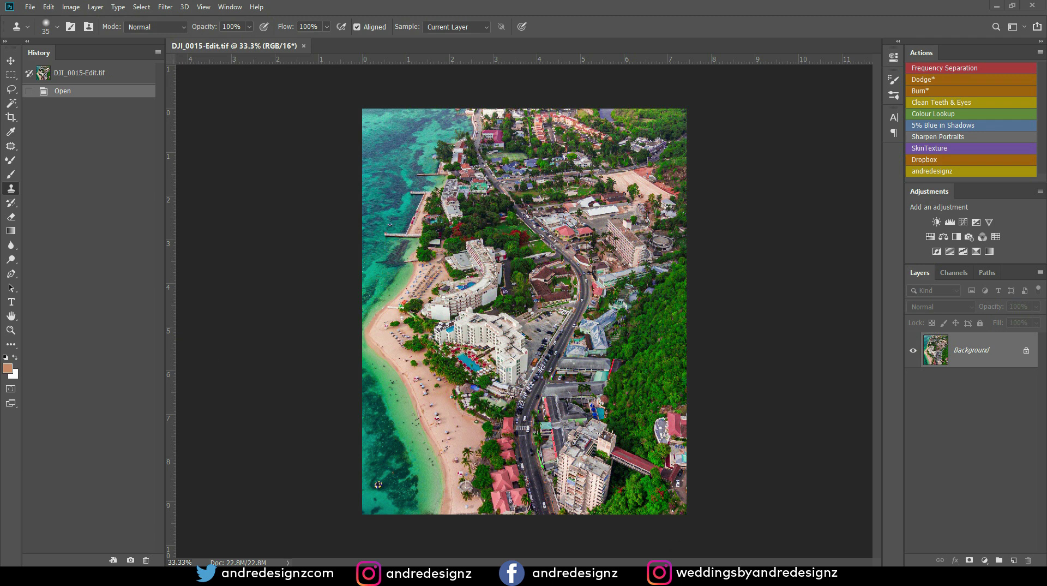
Step: On the Retouching Academy site, scroll to the pricing cards and start buying Beauty Retouch
{"action": "key", "text": "alt+Tab"}
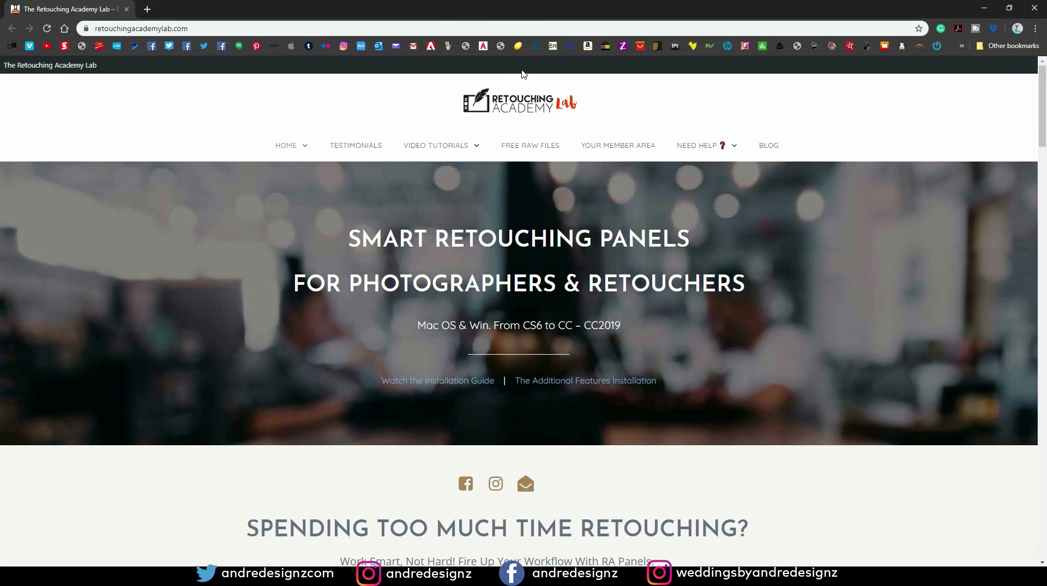
{"action": "scroll", "coordinate": [439, 256], "scroll_direction": "down", "scroll_amount": 6}
{"action": "scroll", "coordinate": [442, 254], "scroll_direction": "down", "scroll_amount": 7}
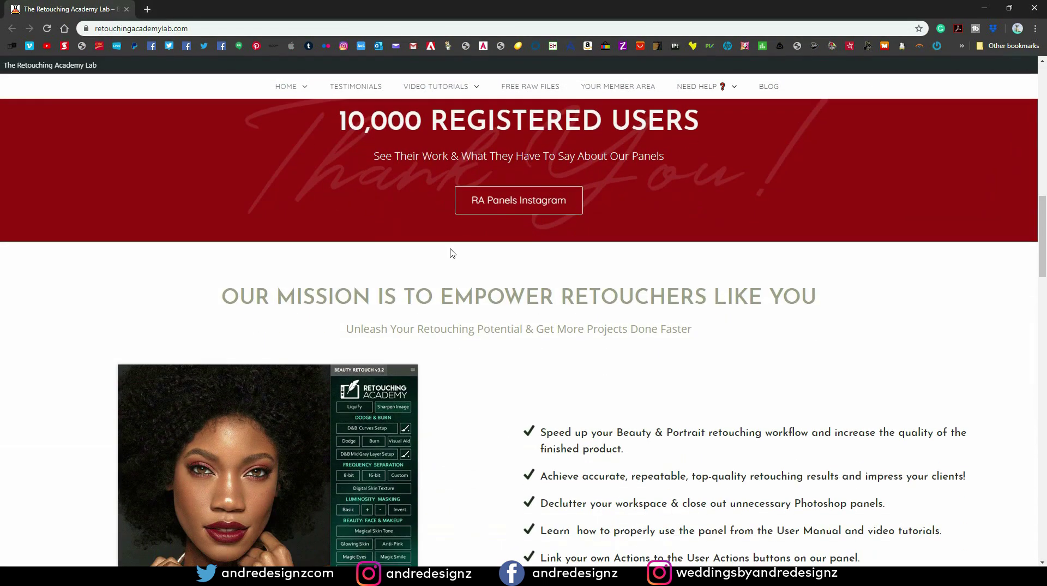
{"action": "scroll", "coordinate": [453, 253], "scroll_direction": "down", "scroll_amount": 12}
{"action": "scroll", "coordinate": [456, 253], "scroll_direction": "down", "scroll_amount": 4}
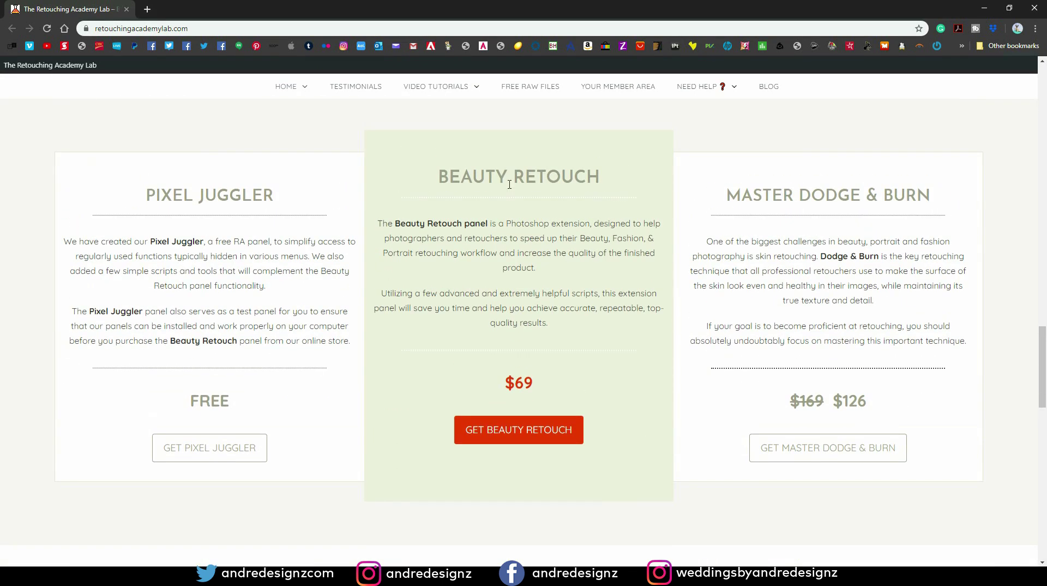
{"action": "left_click", "coordinate": [533, 429]}
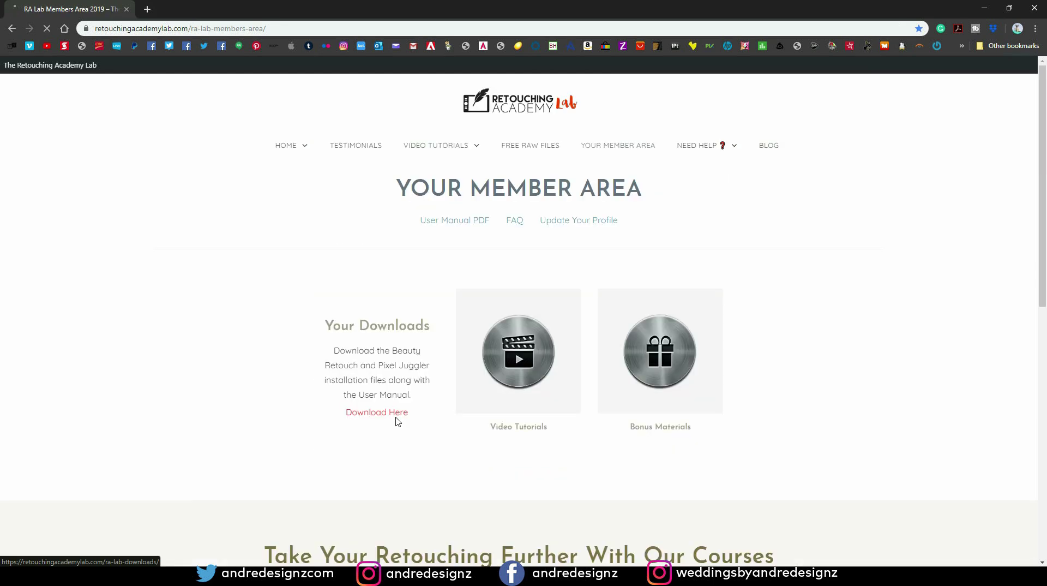
Step: Download Beauty Retouch CC2019/Win as BeautyRetouch_Win.zip into This PC > Documents
{"action": "left_click", "coordinate": [396, 420]}
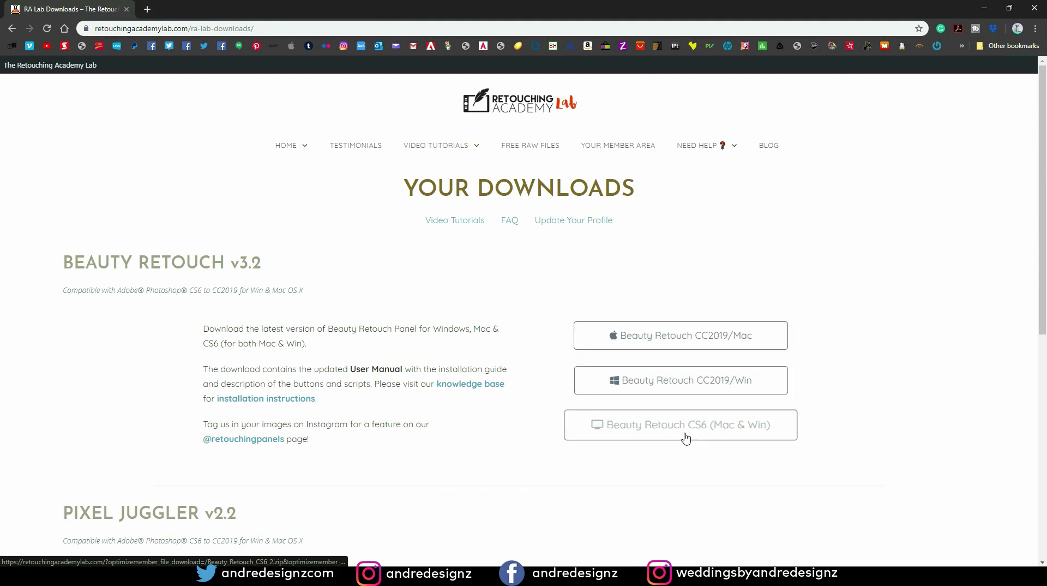
{"action": "left_click", "coordinate": [716, 377]}
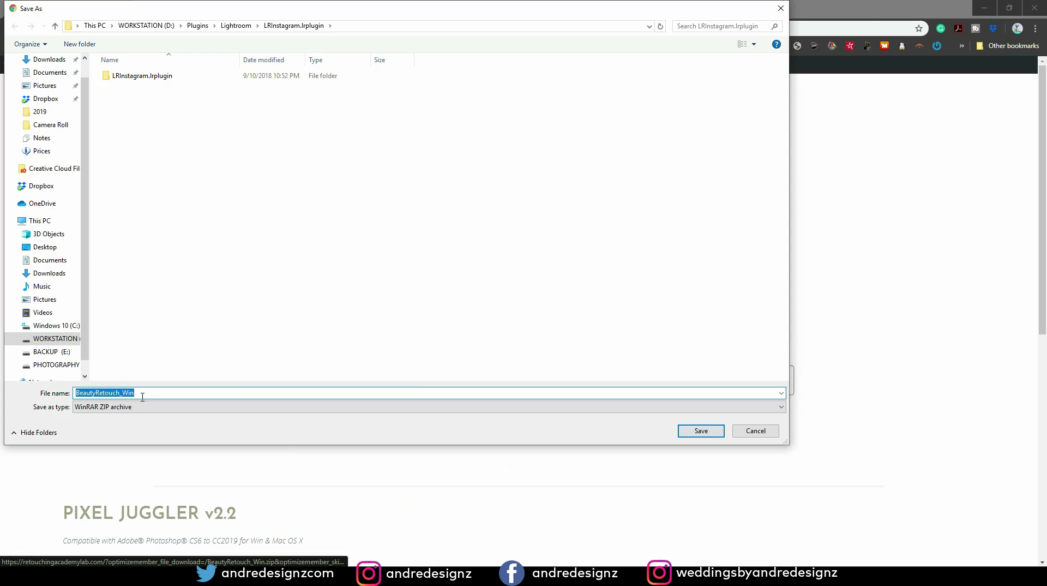
{"action": "scroll", "coordinate": [34, 170], "scroll_direction": "up", "scroll_amount": 1}
{"action": "left_click", "coordinate": [34, 67]}
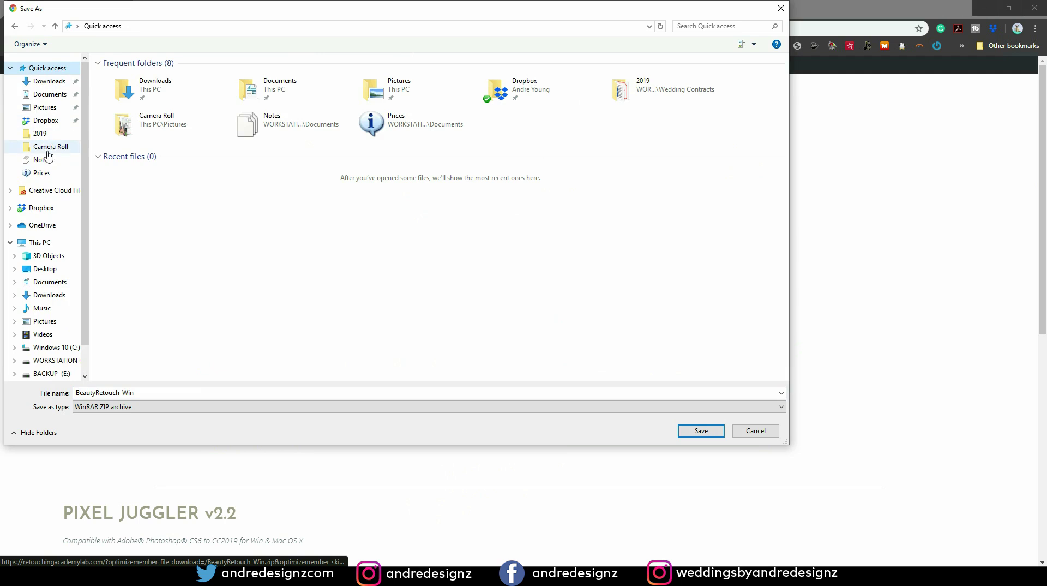
{"action": "left_click", "coordinate": [49, 283]}
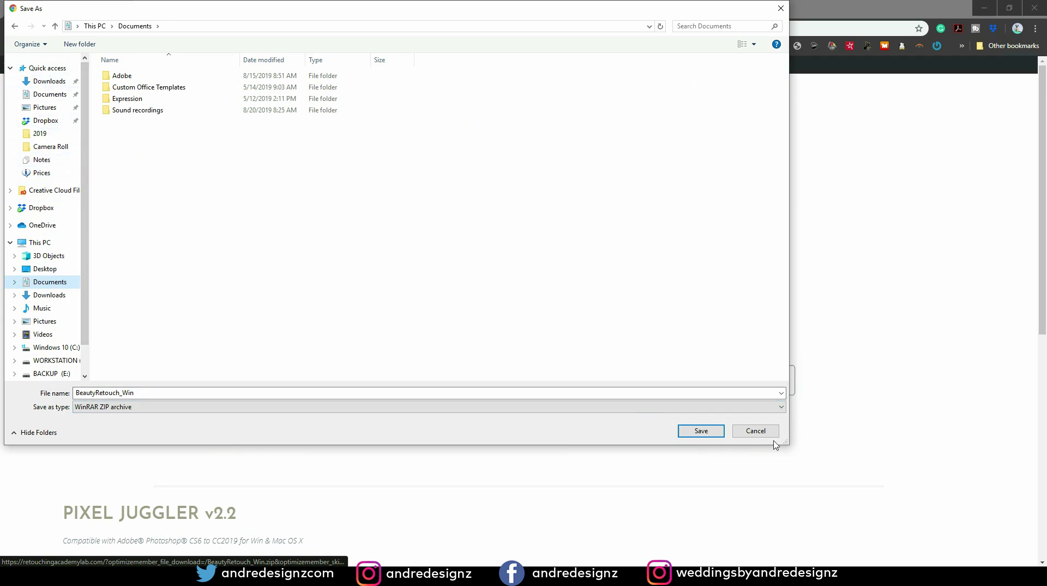
{"action": "left_click", "coordinate": [700, 431]}
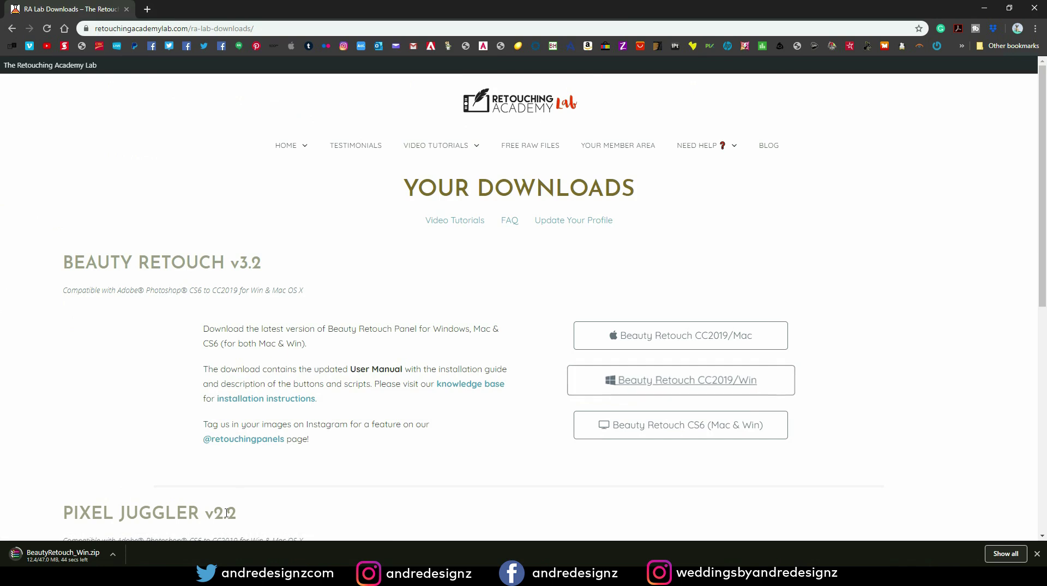
{"action": "left_click", "coordinate": [114, 552]}
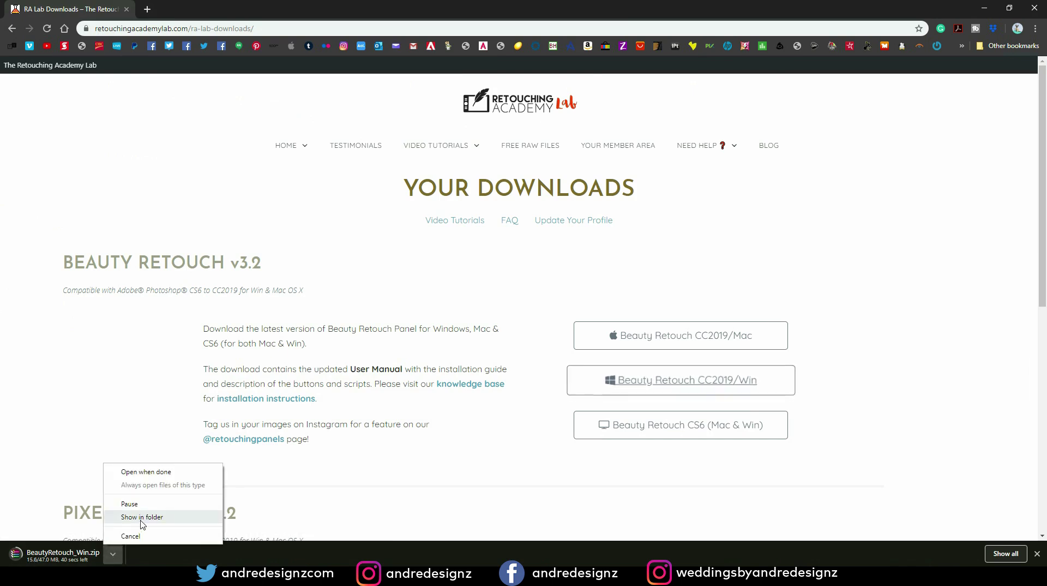
Step: Show the downloaded BeautyRetouch_Win.zip in its folder and extract it into Documents
{"action": "left_click", "coordinate": [144, 518]}
{"action": "left_click", "coordinate": [115, 555]}
{"action": "left_click", "coordinate": [143, 518]}
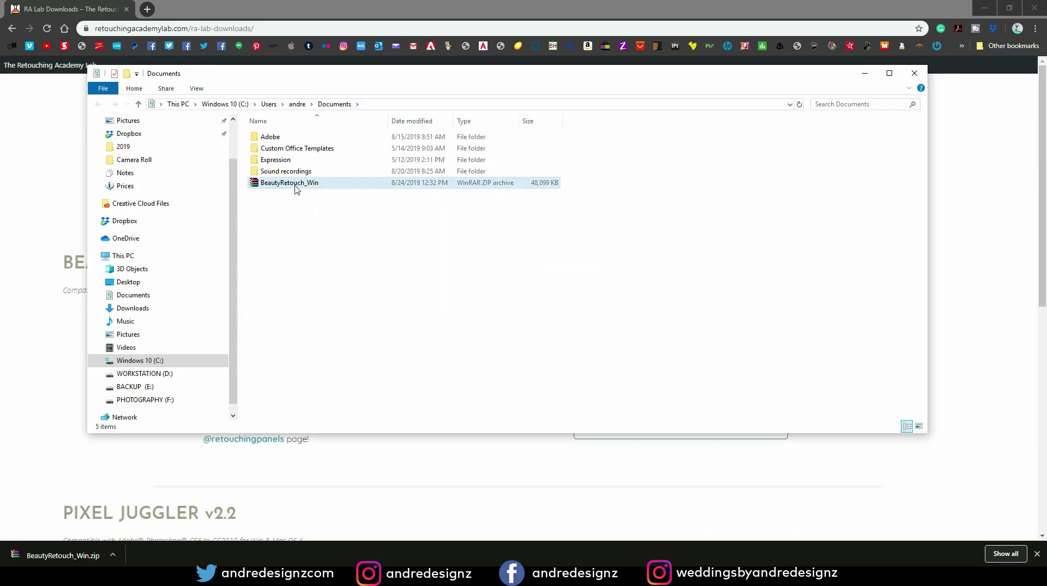
{"action": "right_click", "coordinate": [294, 187]}
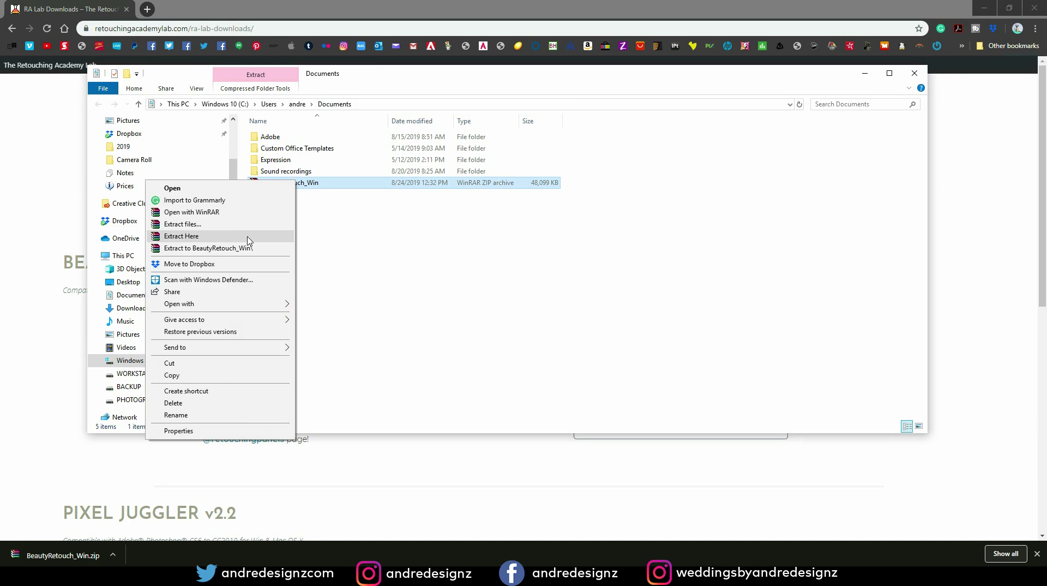
{"action": "left_click", "coordinate": [283, 233]}
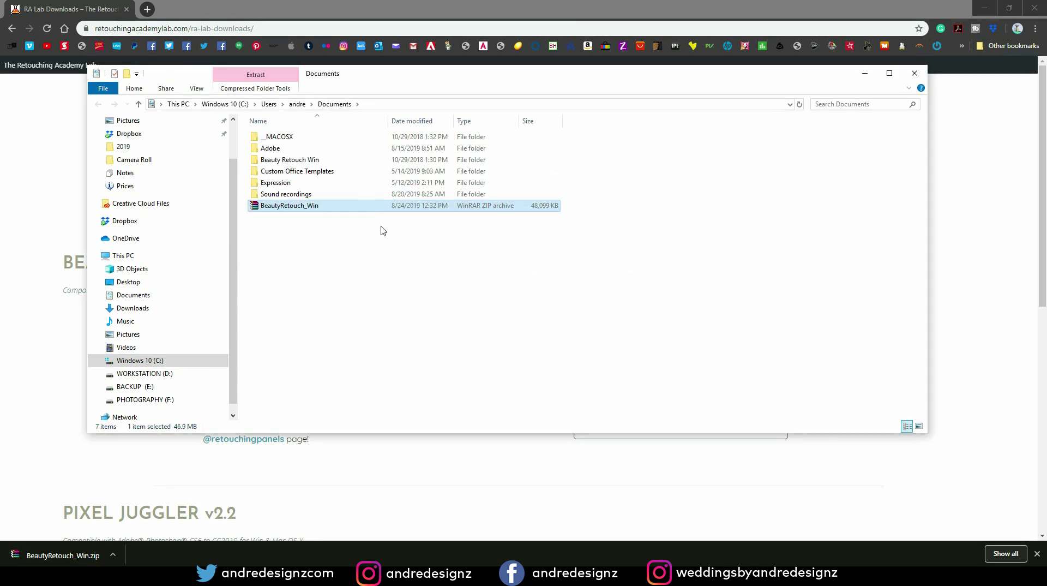
Step: Run the BeautyRetouch_CC2019 installer from Beauty Retouch Win > + Installation File
{"action": "left_click", "coordinate": [286, 138]}
{"action": "double_click", "coordinate": [286, 139]}
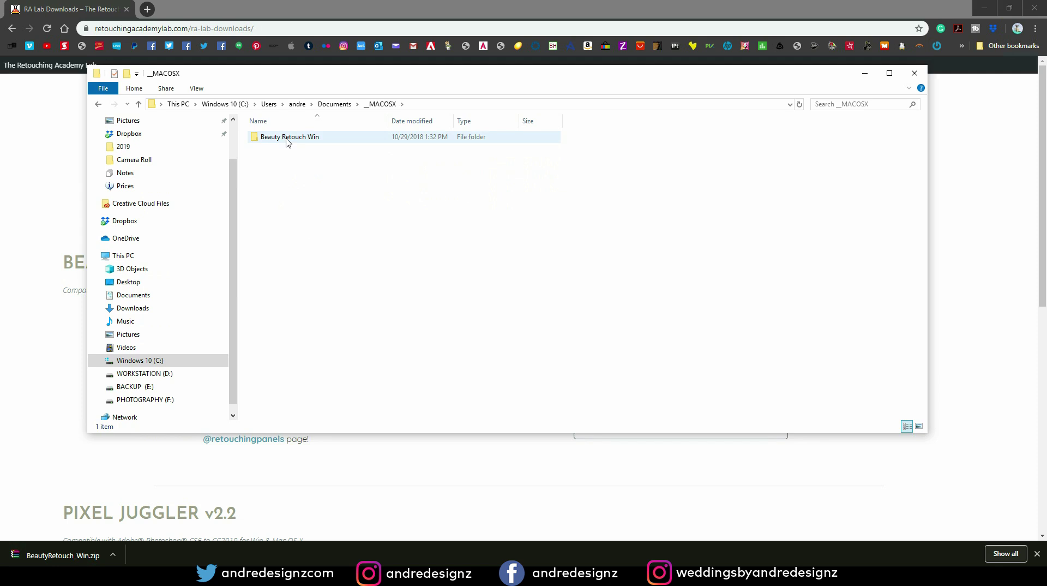
{"action": "left_click", "coordinate": [347, 105]}
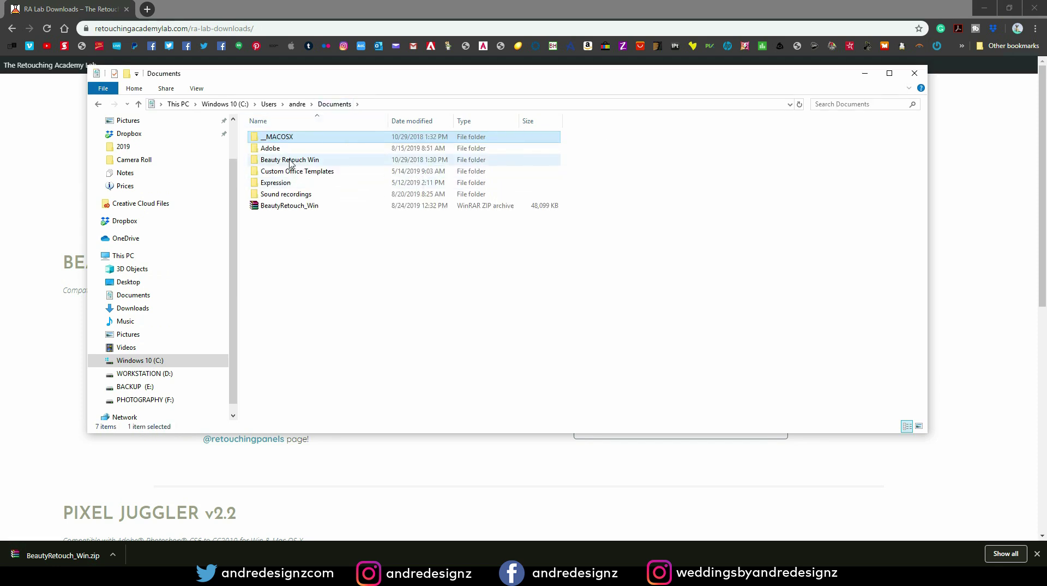
{"action": "mouse_move", "coordinate": [290, 163]}
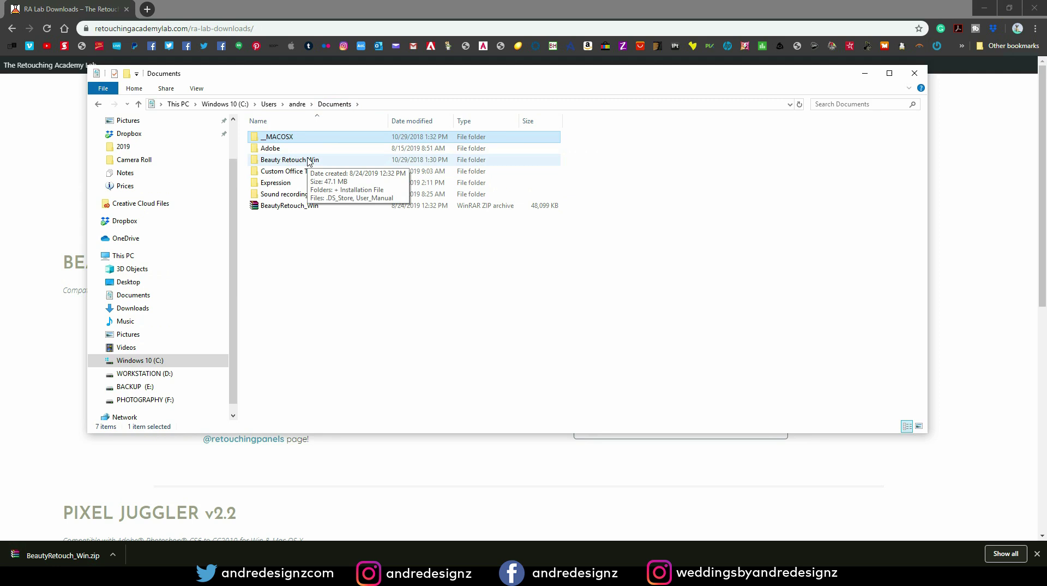
{"action": "double_click", "coordinate": [338, 162]}
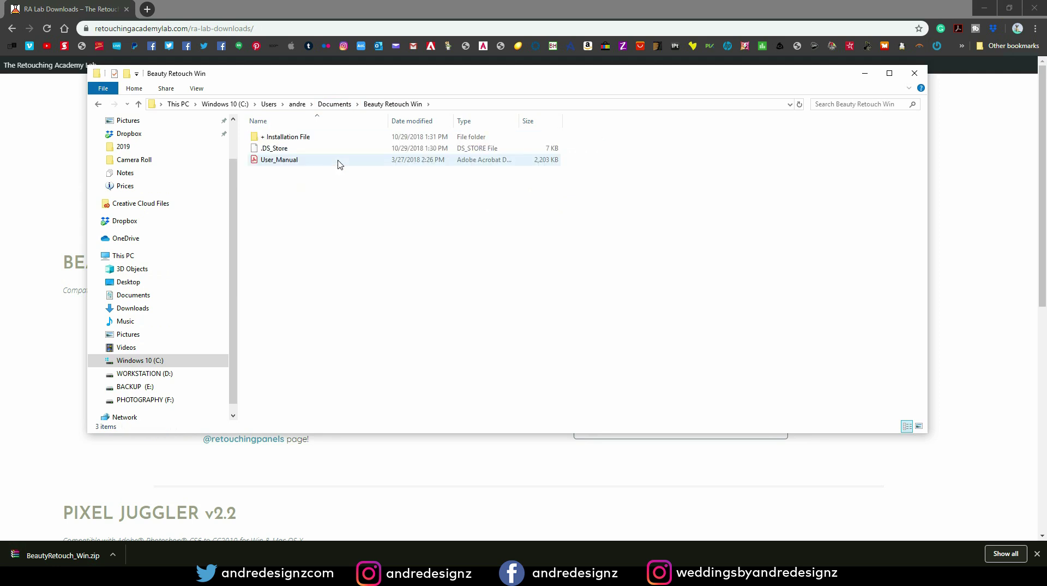
{"action": "double_click", "coordinate": [299, 138]}
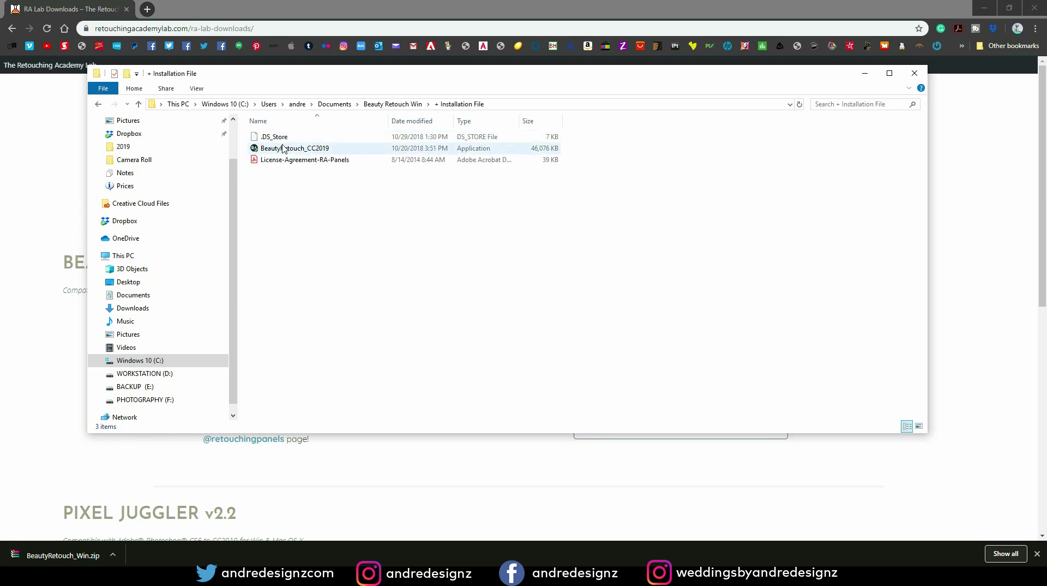
{"action": "double_click", "coordinate": [313, 149]}
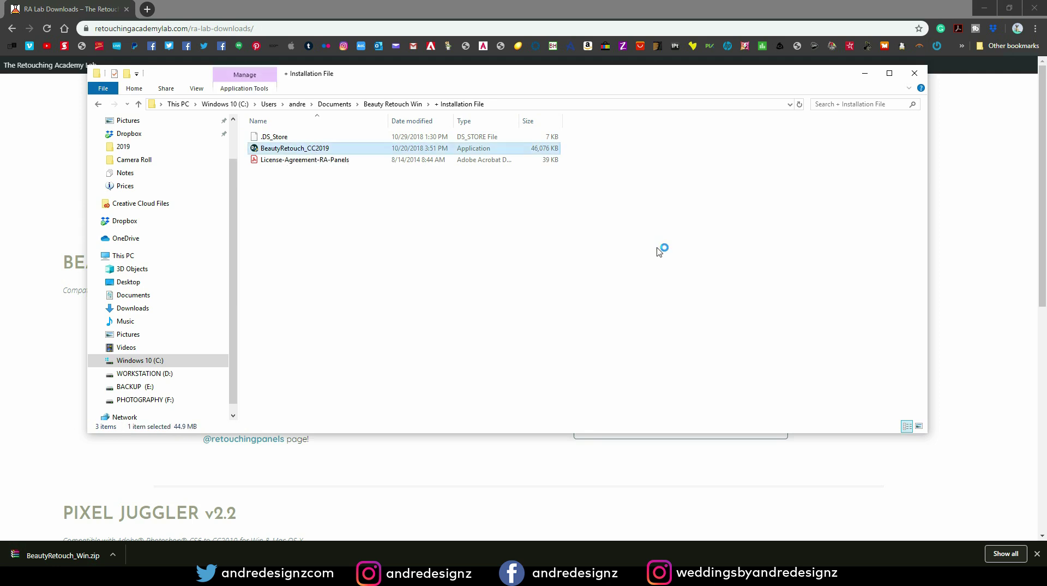
Step: Quit Photoshop, dismiss the close-apps warning, and complete BeautyRetouch Setup through Install and Finish
{"action": "left_click", "coordinate": [593, 378]}
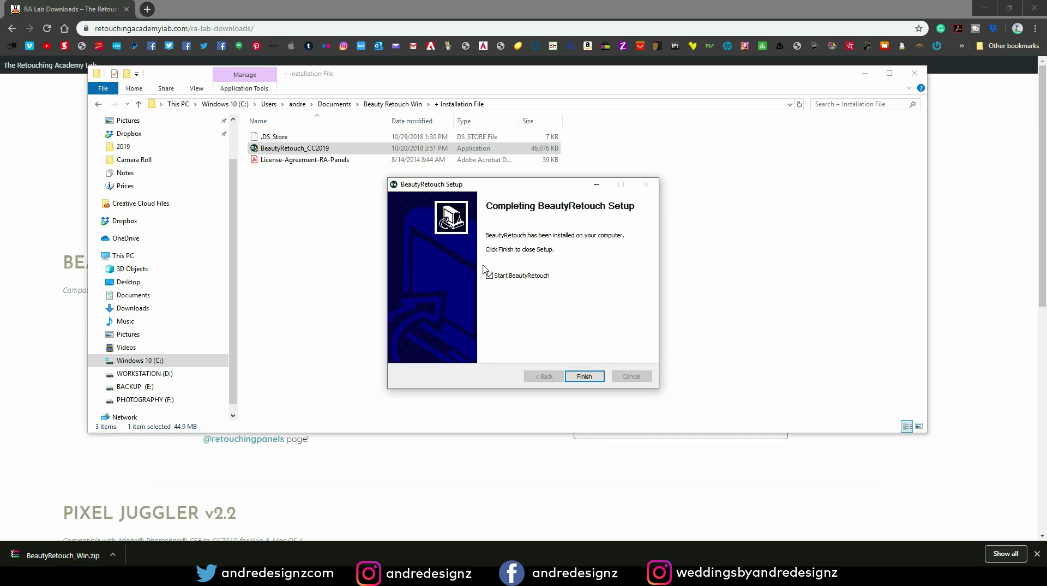
{"action": "left_click", "coordinate": [584, 375]}
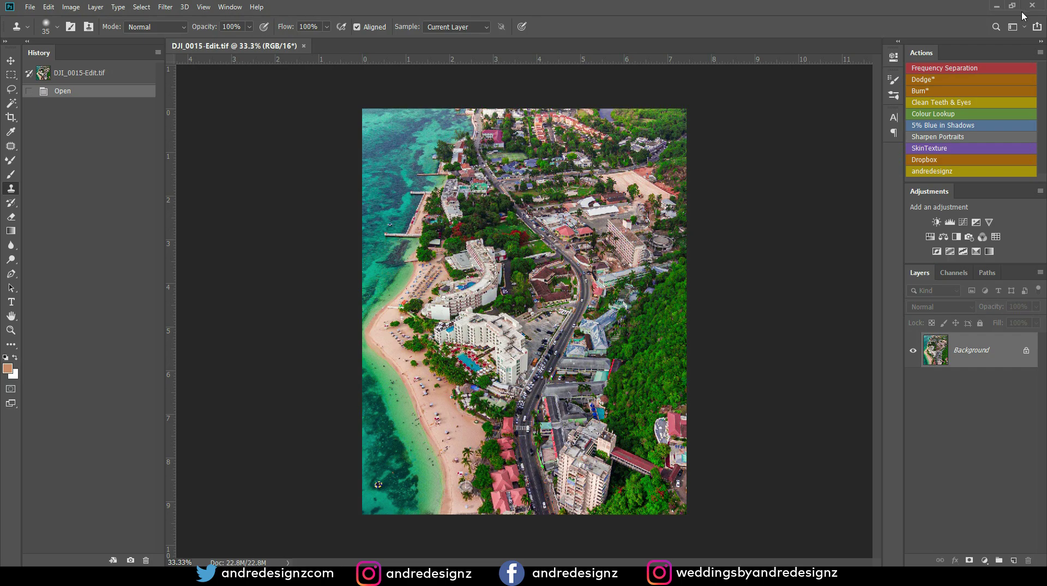
{"action": "left_click", "coordinate": [1032, 5]}
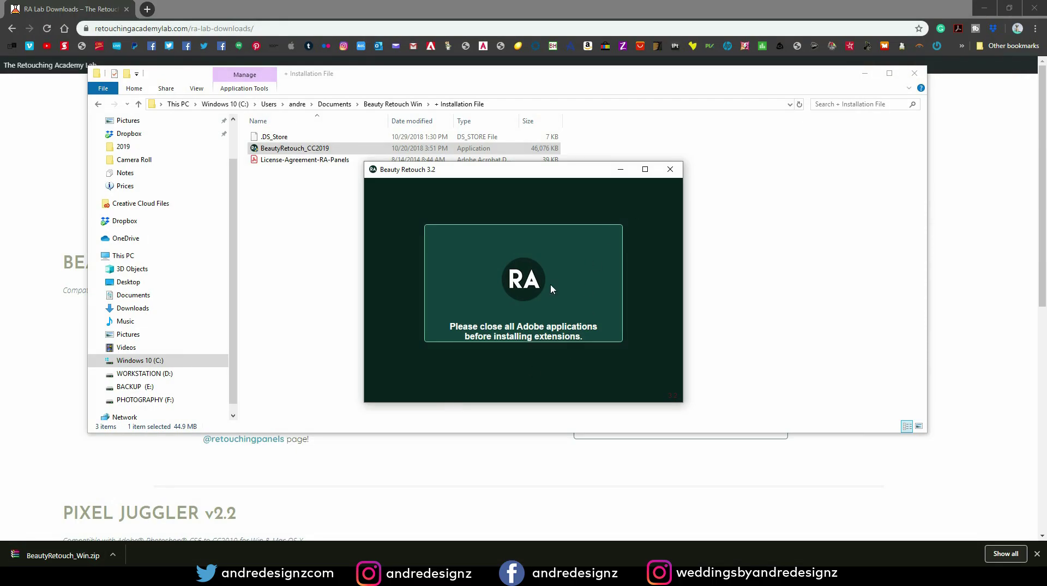
{"action": "left_click", "coordinate": [670, 169]}
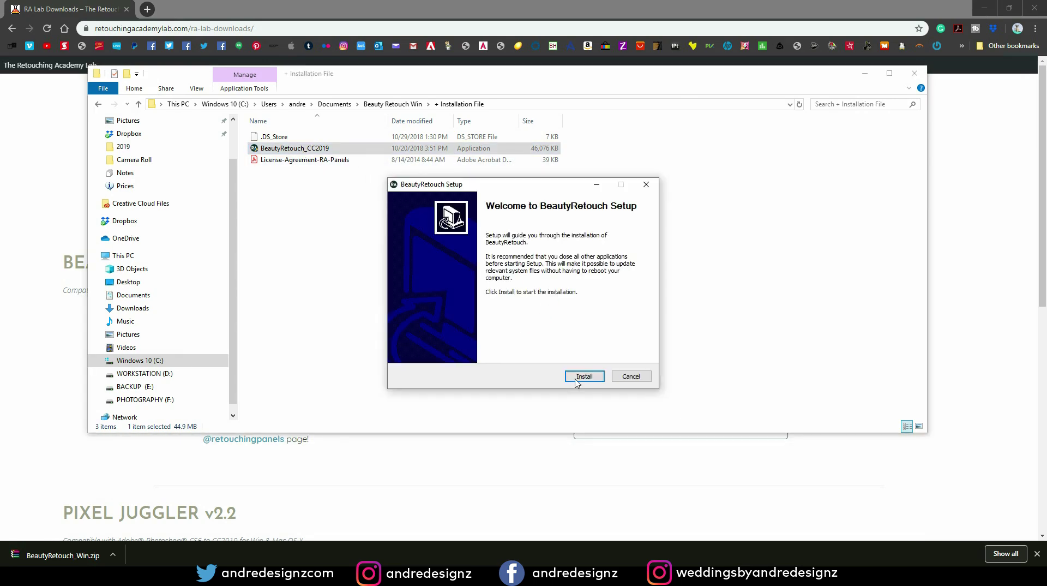
{"action": "left_click", "coordinate": [580, 378]}
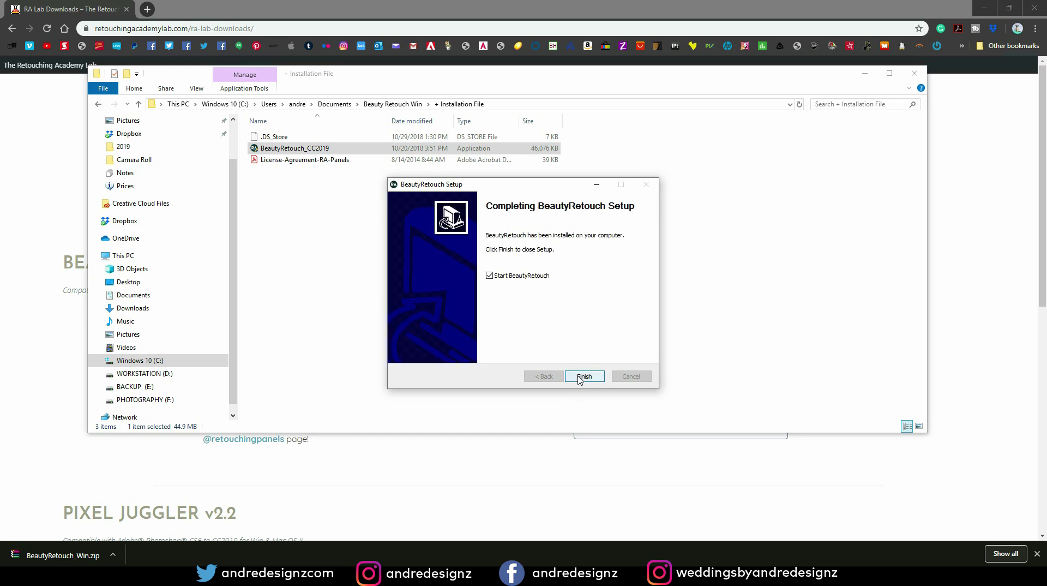
{"action": "left_click", "coordinate": [581, 375]}
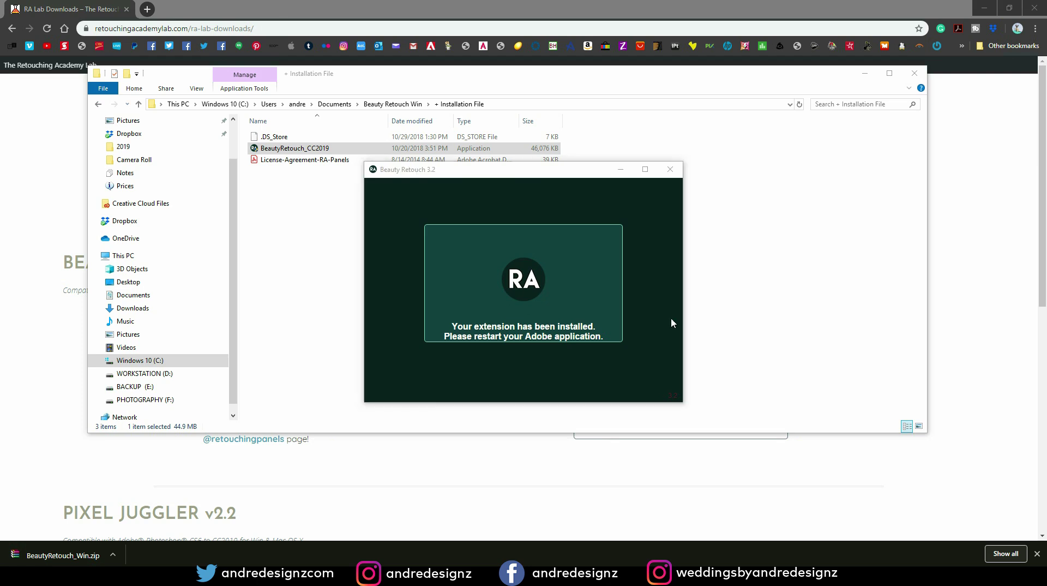
Step: Dismiss the install confirmation, then read User_Manual from Beauty Retouch Win to the end and close it
{"action": "left_click", "coordinate": [673, 172]}
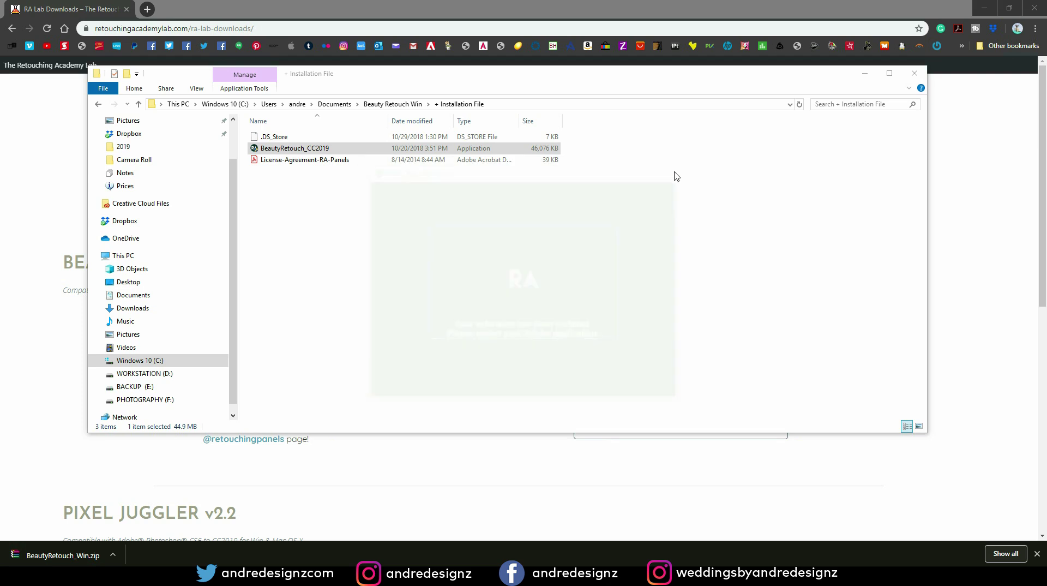
{"action": "left_click", "coordinate": [407, 104]}
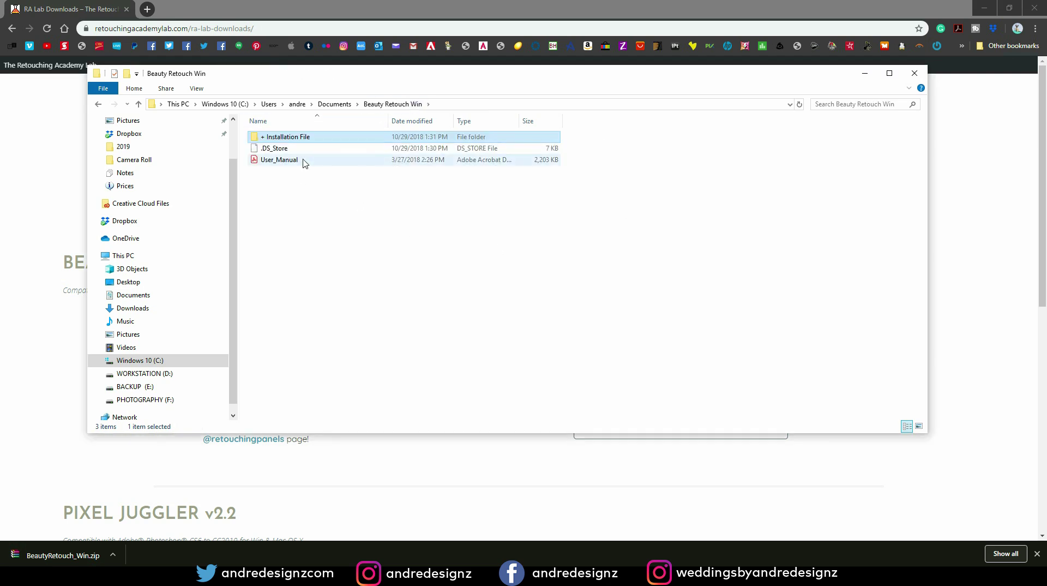
{"action": "double_click", "coordinate": [304, 161]}
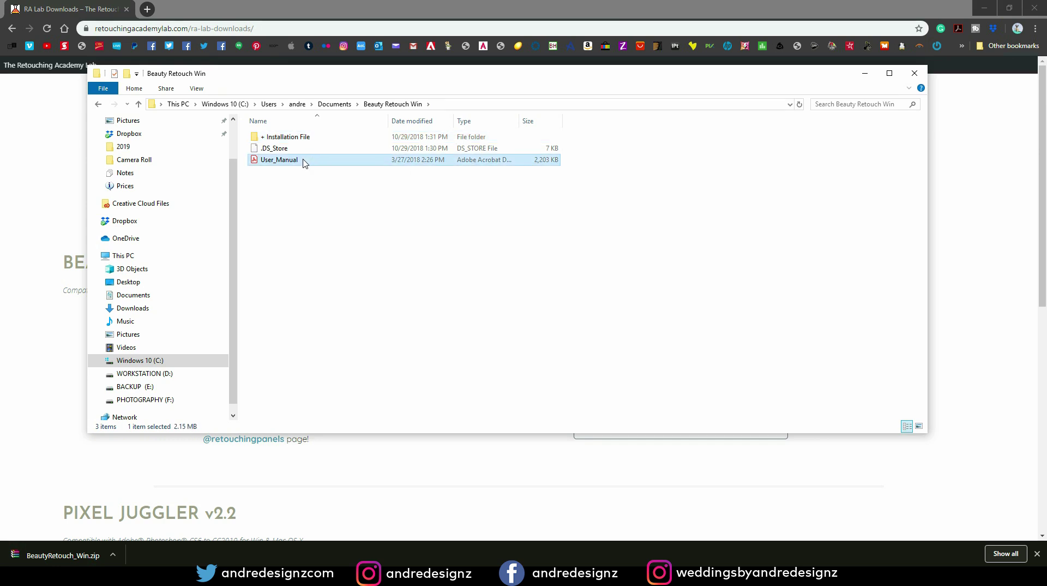
{"action": "scroll", "coordinate": [541, 287], "scroll_direction": "down", "scroll_amount": 3}
{"action": "scroll", "coordinate": [542, 288], "scroll_direction": "down", "scroll_amount": 12}
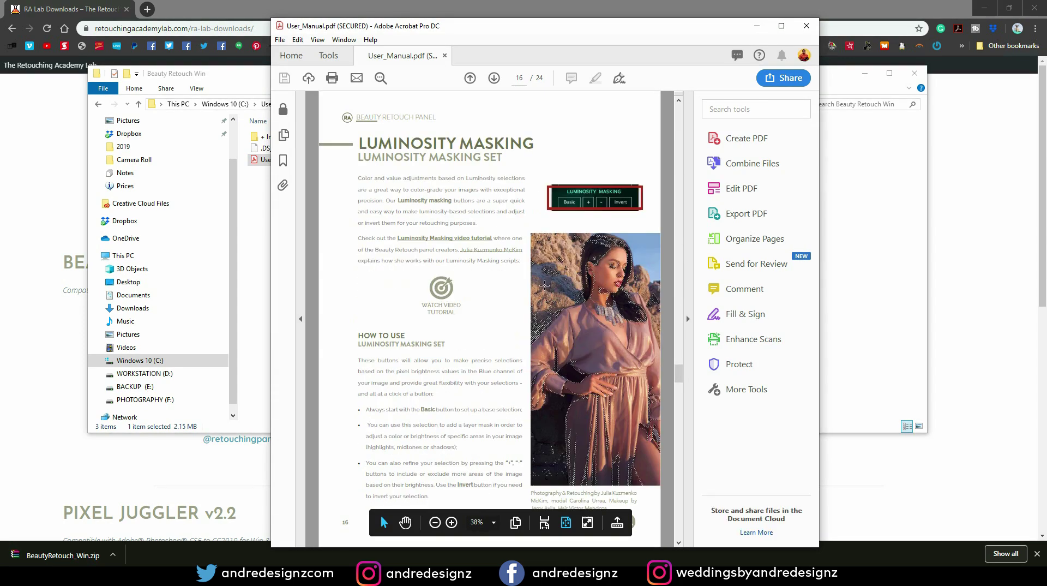
{"action": "scroll", "coordinate": [542, 287], "scroll_direction": "down", "scroll_amount": 4}
{"action": "scroll", "coordinate": [544, 282], "scroll_direction": "down", "scroll_amount": 4}
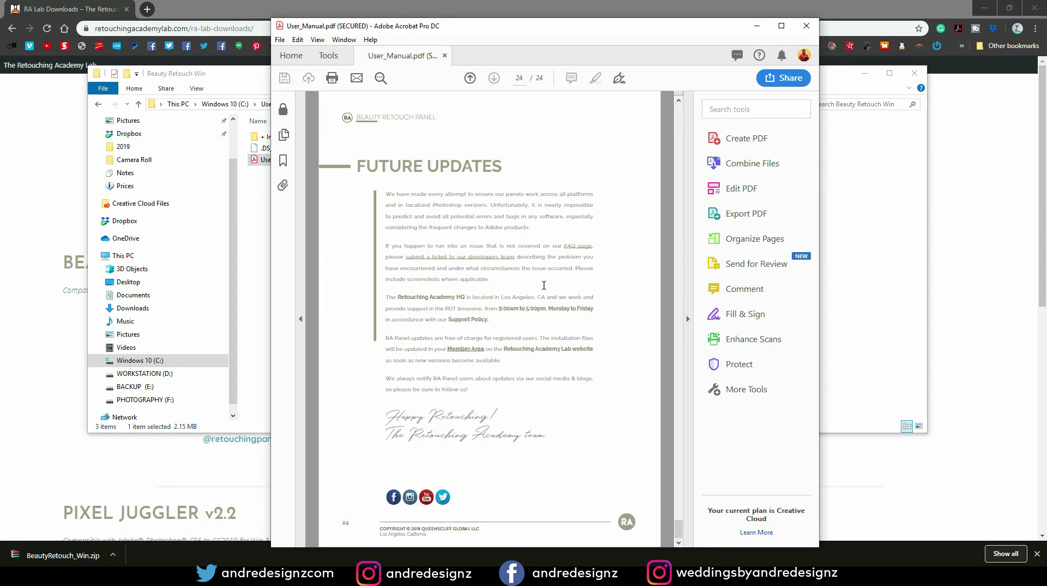
{"action": "left_click", "coordinate": [807, 26]}
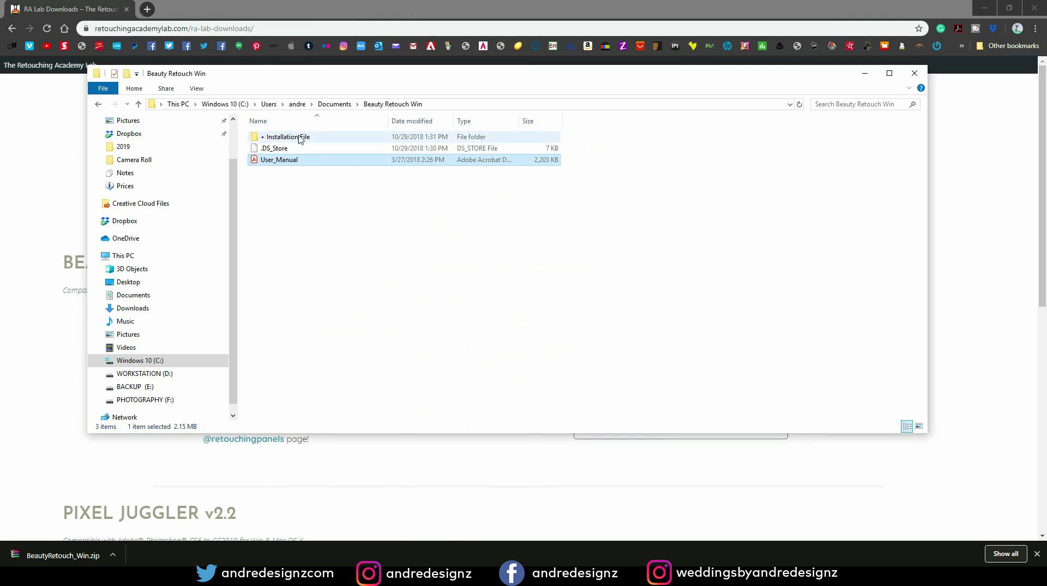
Step: Close the Beauty Retouch Win window, minimize the 100MEDIA window, and switch to the browser
{"action": "left_click", "coordinate": [915, 73]}
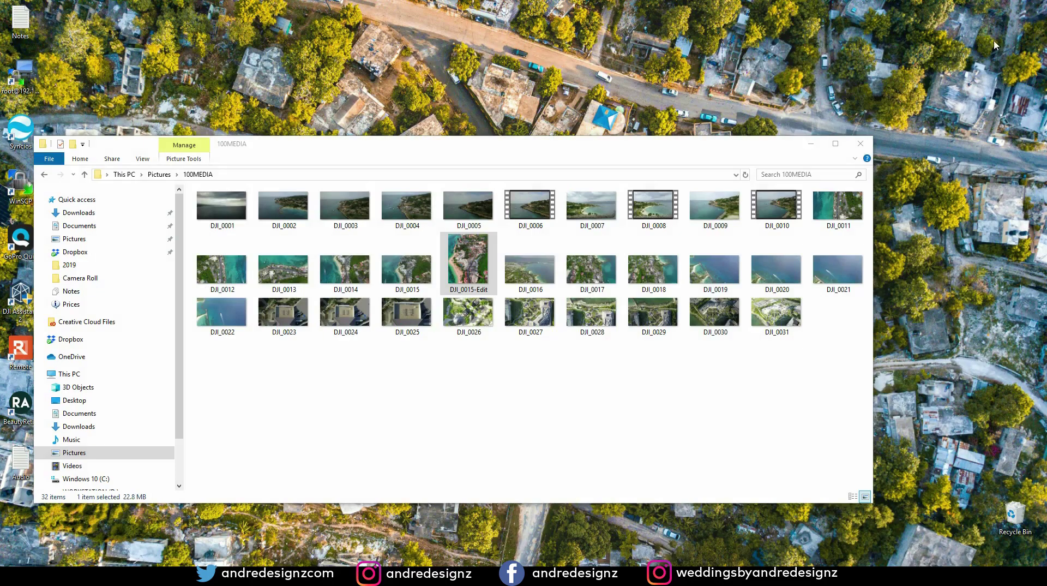
{"action": "left_click", "coordinate": [810, 143]}
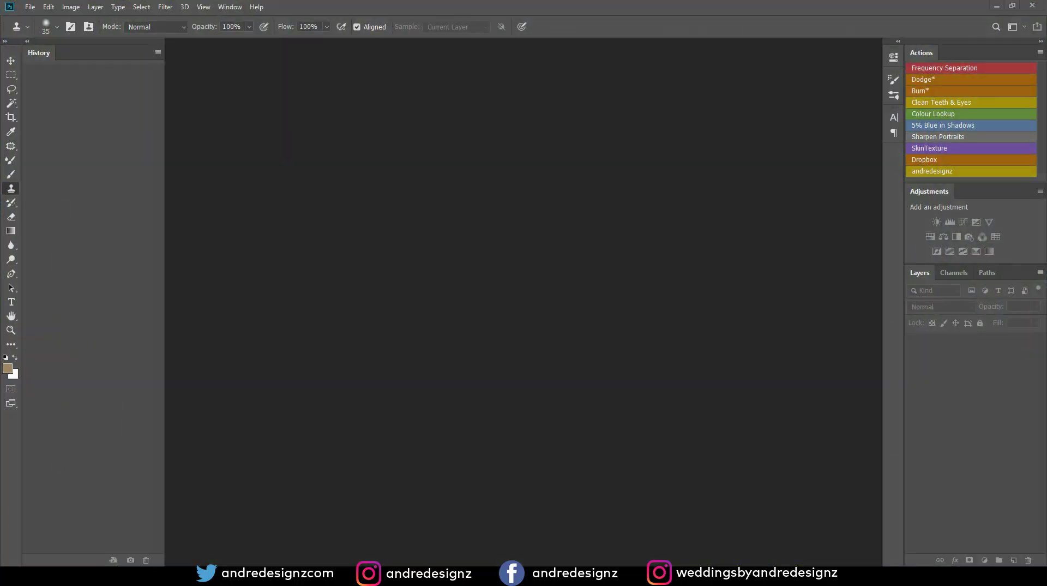
{"action": "key", "text": "alt+Tab"}
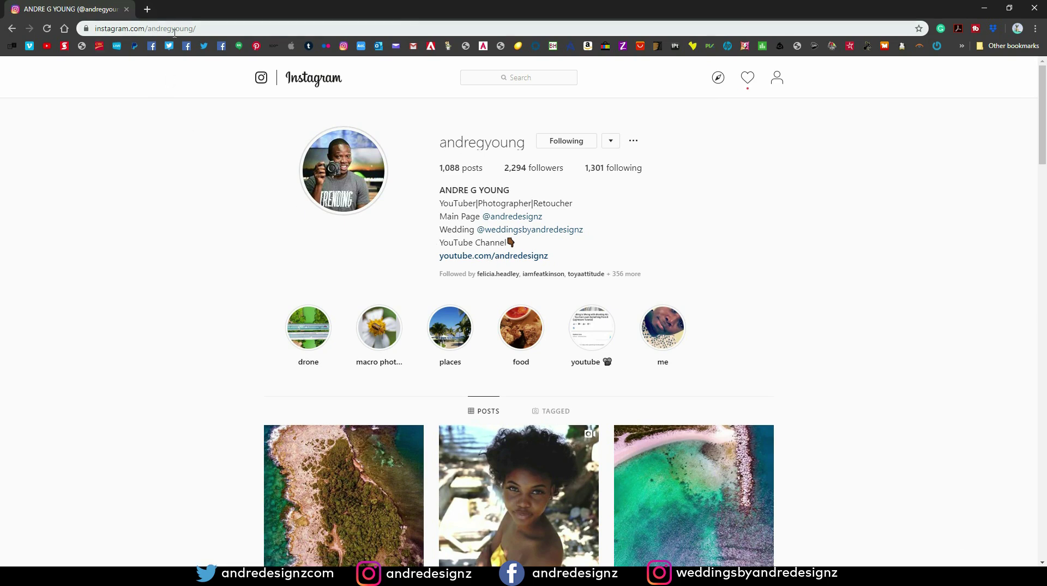
Step: Browse the Instagram profile's aerial posts, including the Sandy Bay beach post, then close Chrome
{"action": "scroll", "coordinate": [550, 267], "scroll_direction": "down", "scroll_amount": 5}
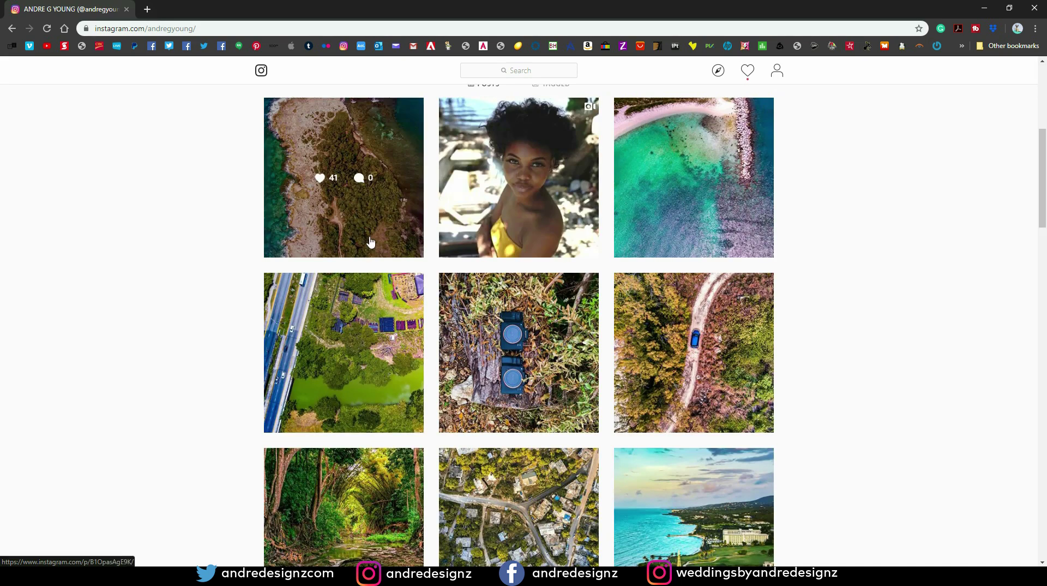
{"action": "left_click", "coordinate": [349, 174]}
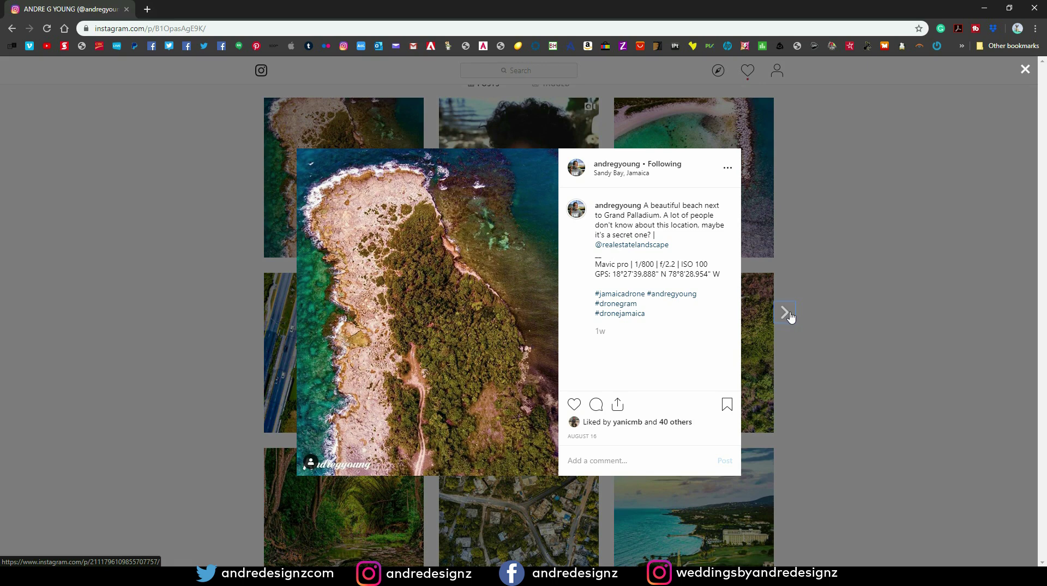
{"action": "left_click", "coordinate": [791, 316]}
{"action": "left_click", "coordinate": [855, 321]}
{"action": "scroll", "coordinate": [856, 322], "scroll_direction": "down", "scroll_amount": 9}
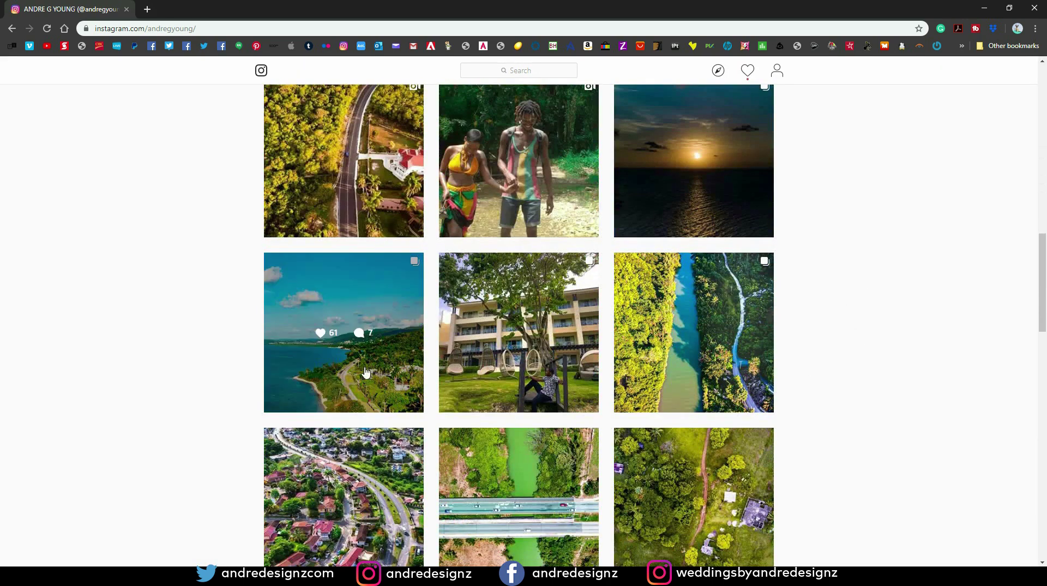
{"action": "left_click", "coordinate": [365, 373]}
{"action": "left_click", "coordinate": [126, 9]}
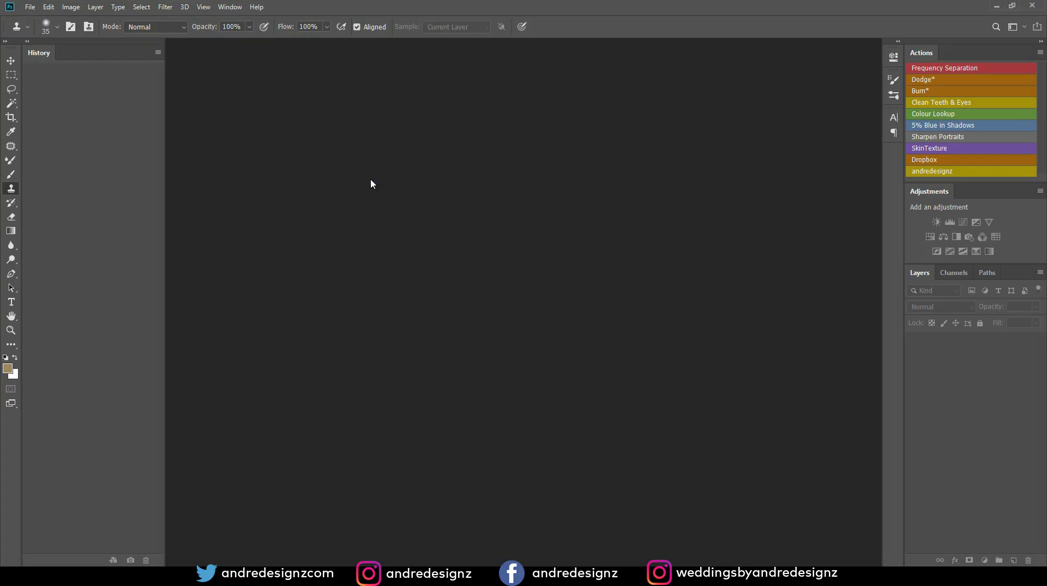
Step: Open the BEAUTY RETOUCH v3 panel from Window > Extensions
{"action": "left_click", "coordinate": [230, 10]}
{"action": "mouse_move", "coordinate": [252, 34]}
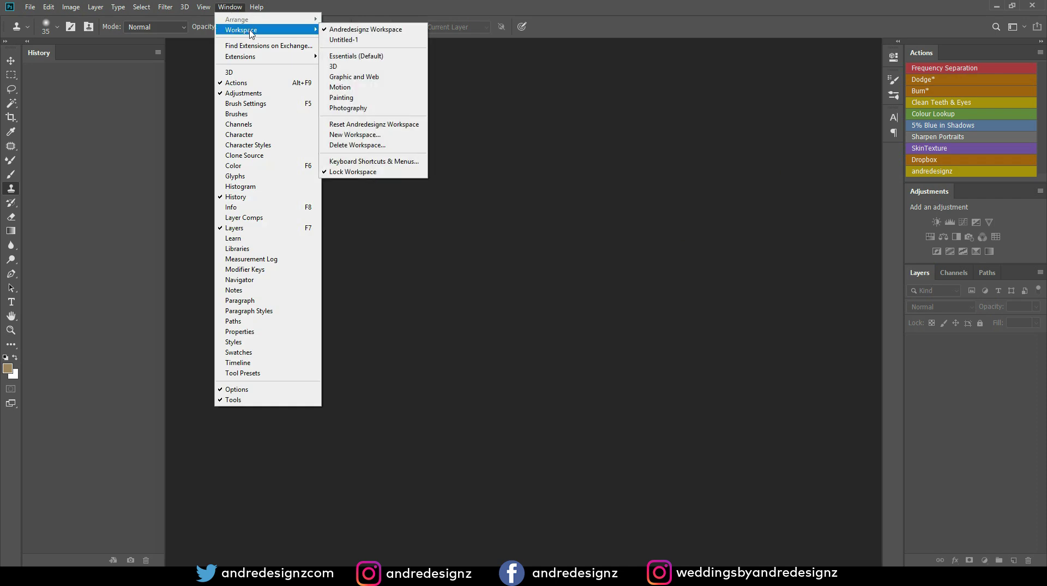
{"action": "mouse_move", "coordinate": [268, 57]}
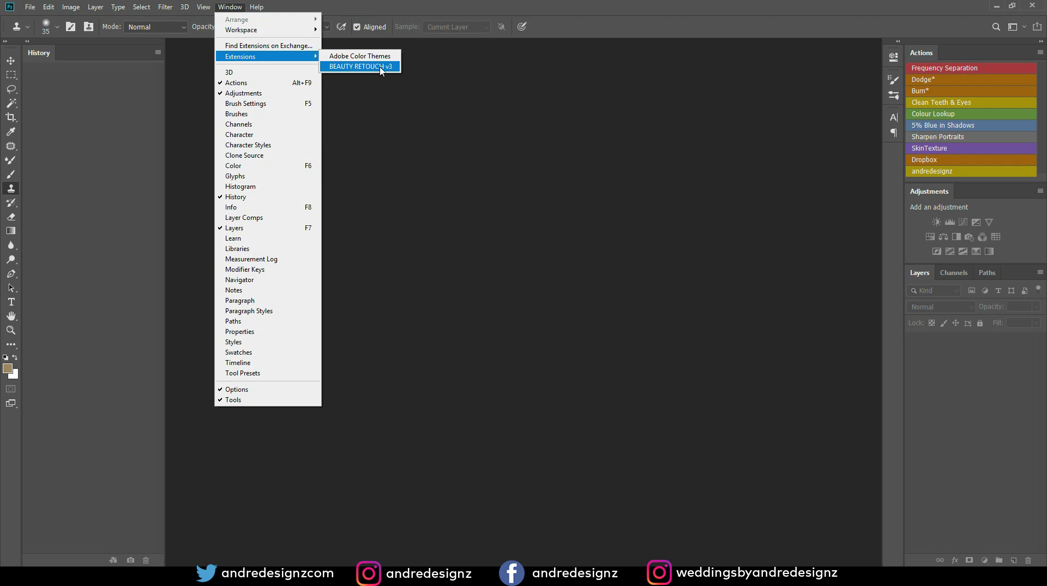
{"action": "left_click", "coordinate": [380, 67]}
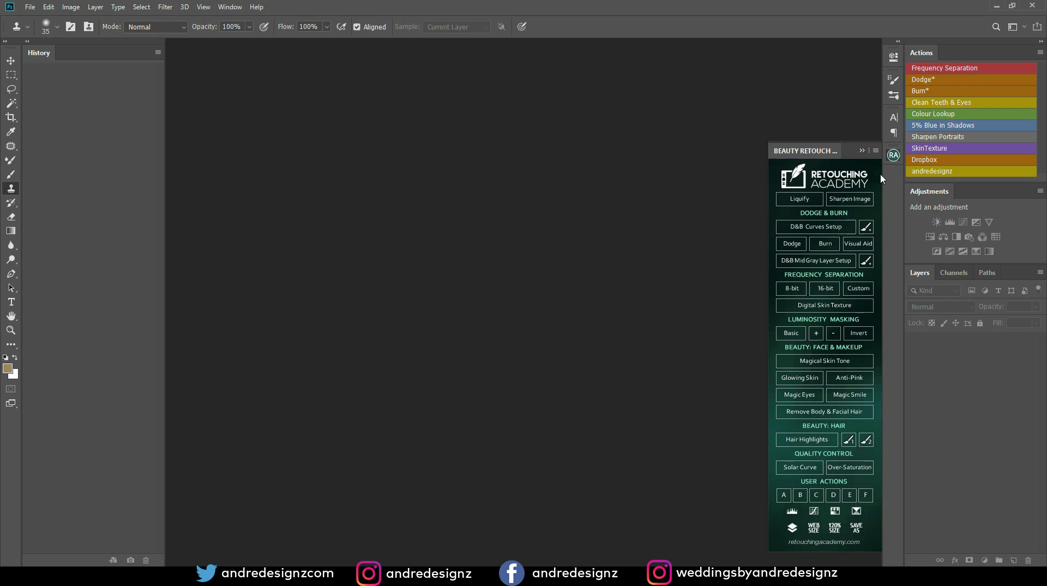